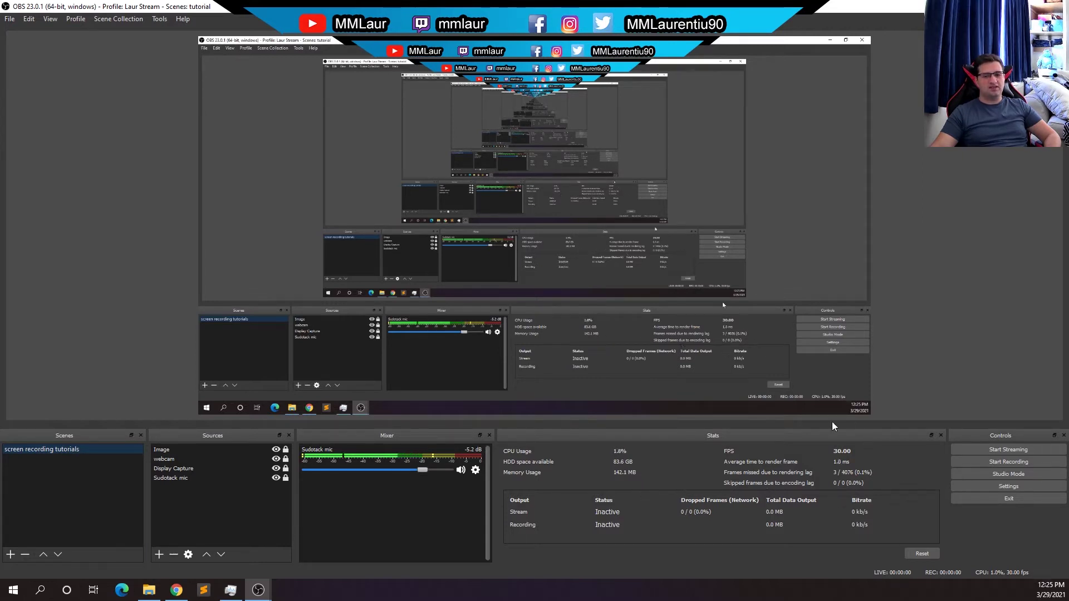
# Search Google in Chrome for "obs old".
pyautogui.click(177, 591)
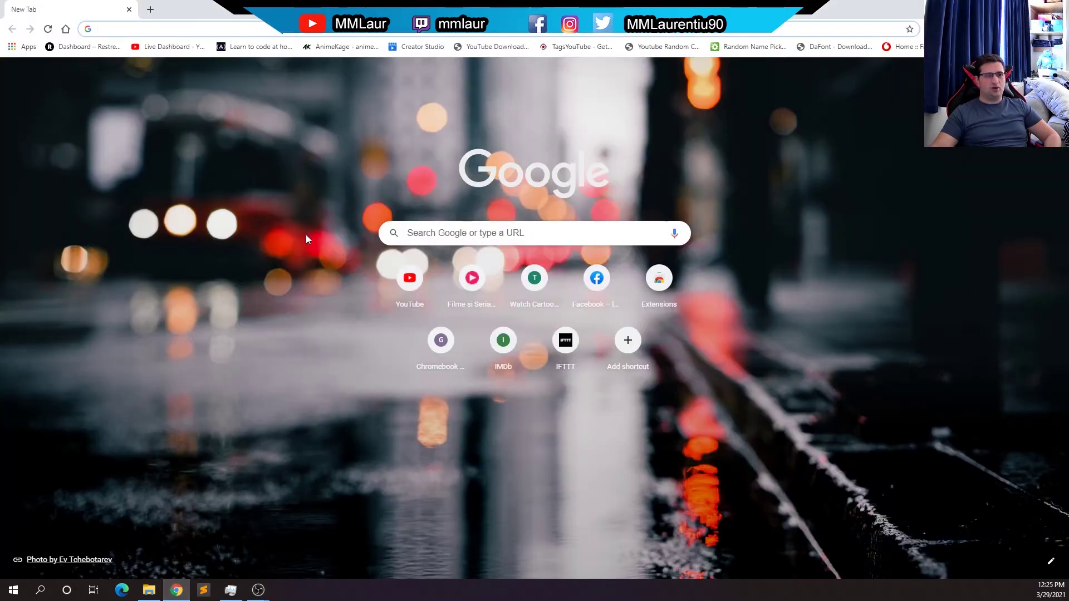
pyautogui.click(466, 235)
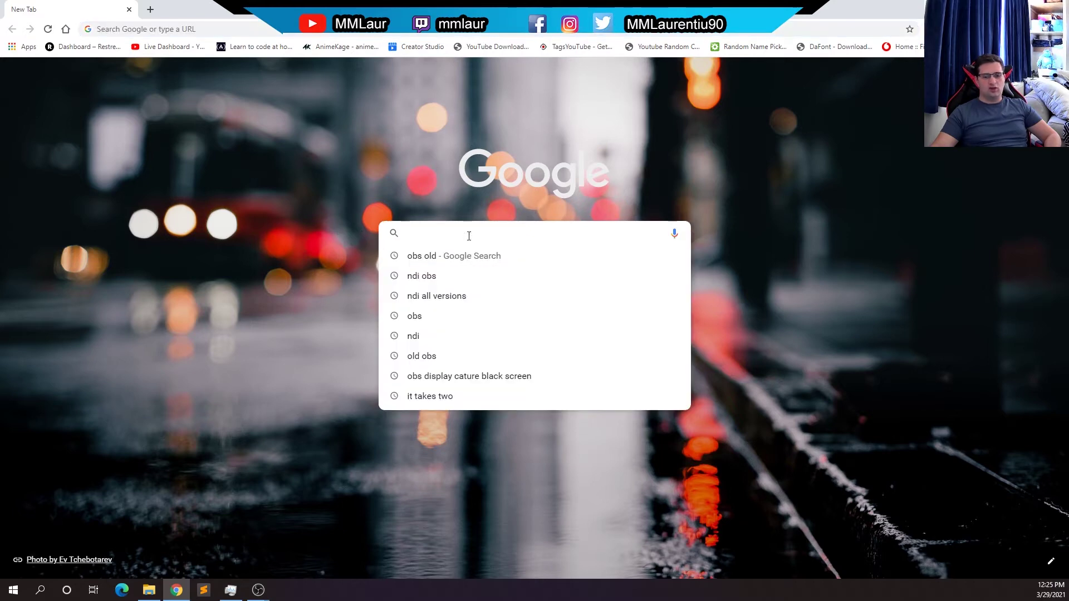
pyautogui.write('obs ')
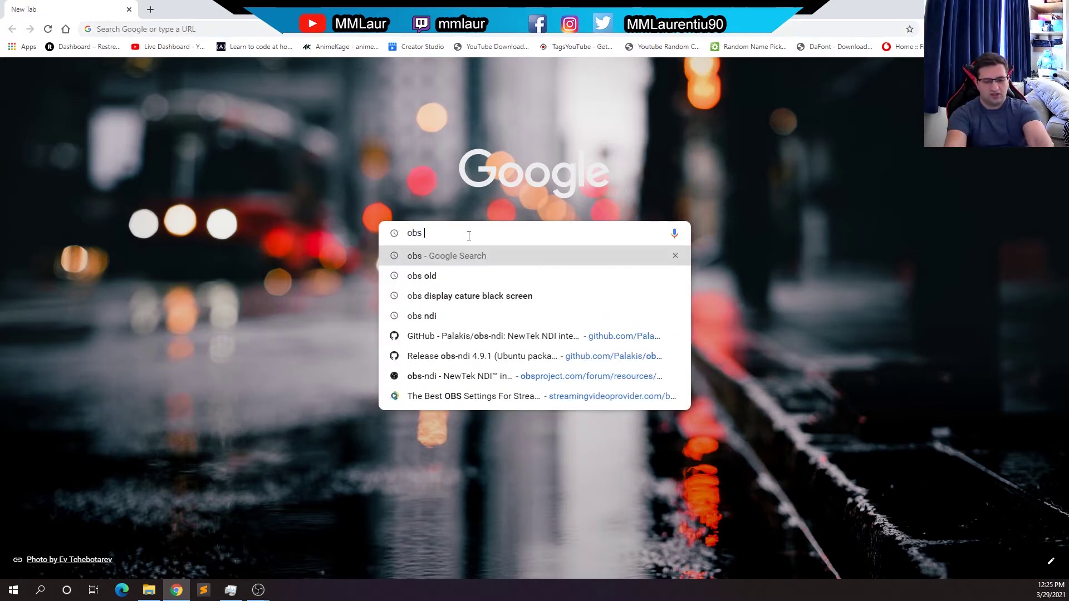
pyautogui.write('old')
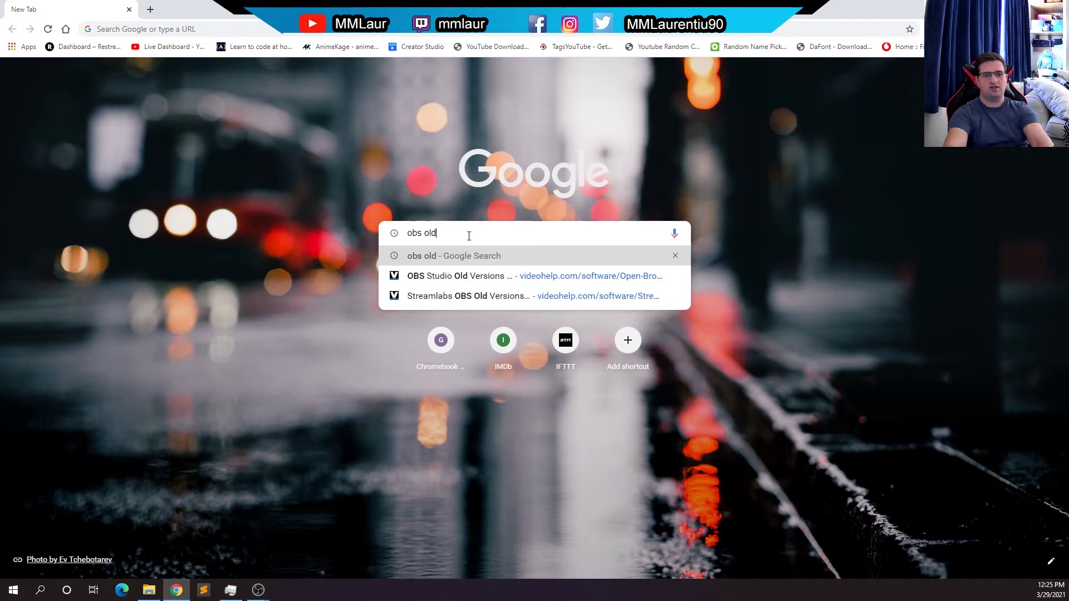
pyautogui.press('Return')
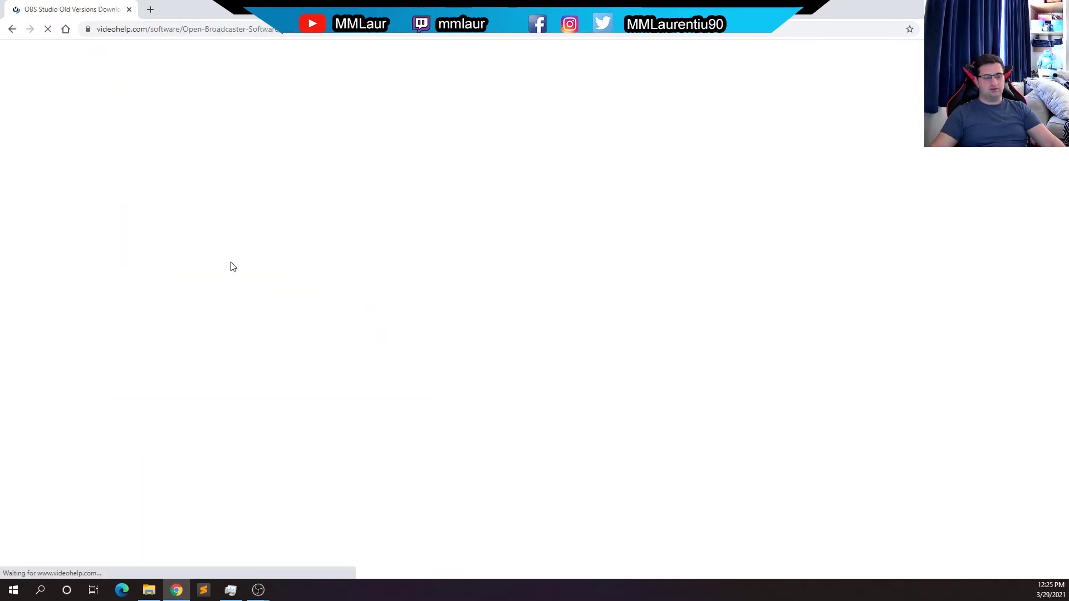
pyautogui.scroll(-3, 213, 321)
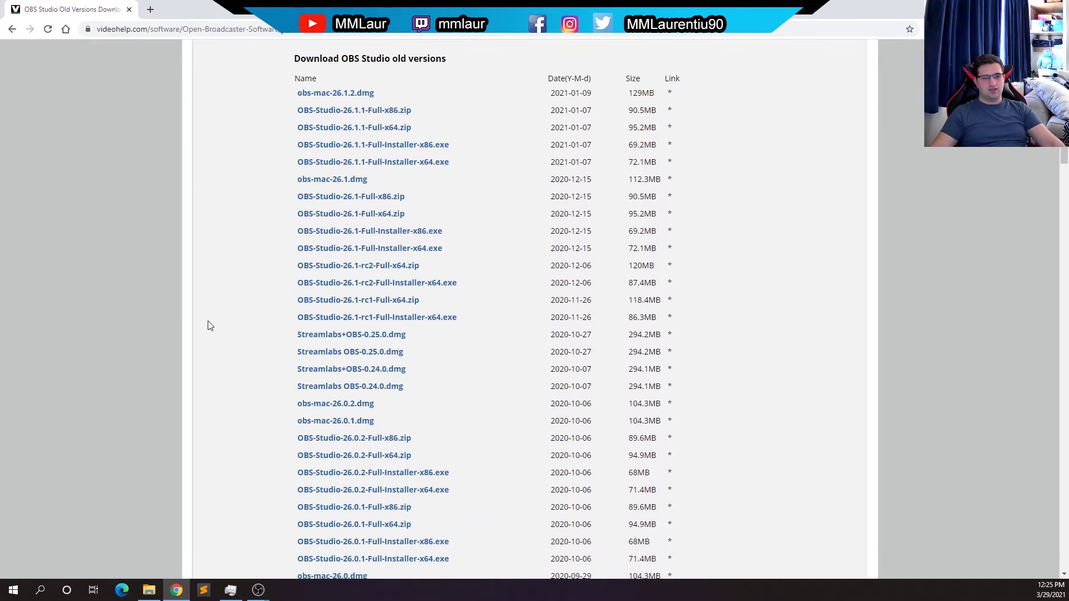
pyautogui.scroll(-2, 207, 321)
pyautogui.scroll(-2, 208, 322)
pyautogui.scroll(-3, 207, 322)
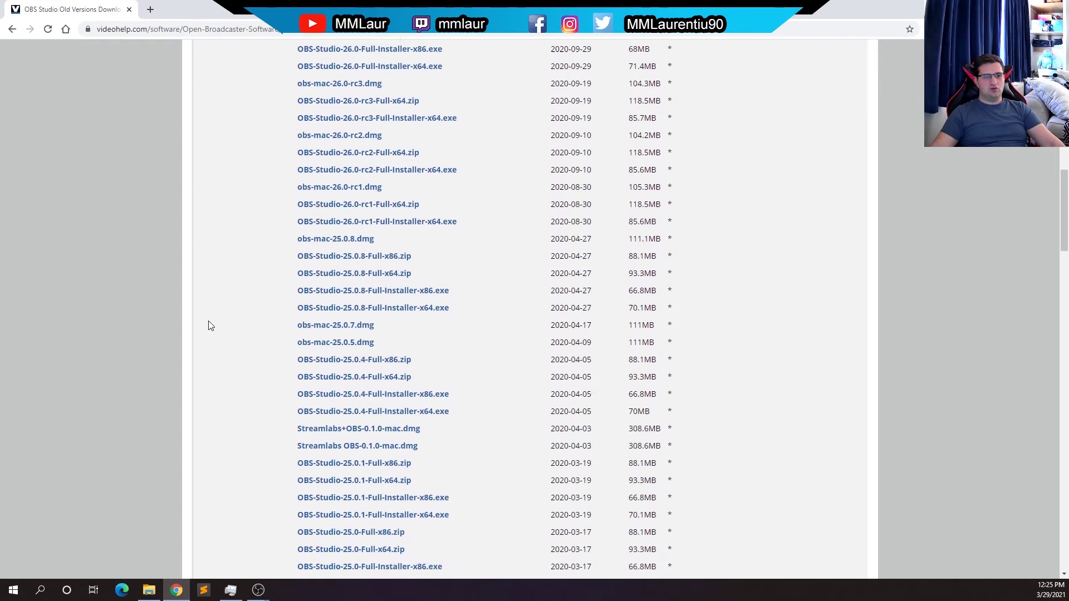
pyautogui.scroll(-2, 208, 322)
pyautogui.scroll(-5, 207, 321)
pyautogui.scroll(-3, 209, 320)
pyautogui.scroll(-3, 209, 321)
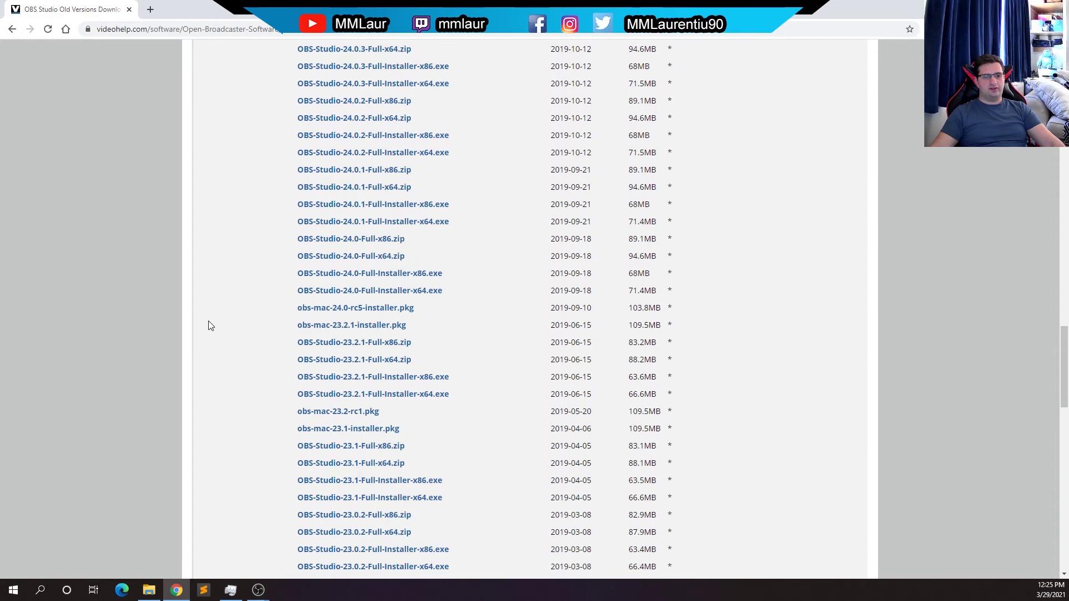
pyautogui.scroll(-3, 208, 322)
pyautogui.scroll(-1, 209, 327)
pyautogui.scroll(-1, 208, 326)
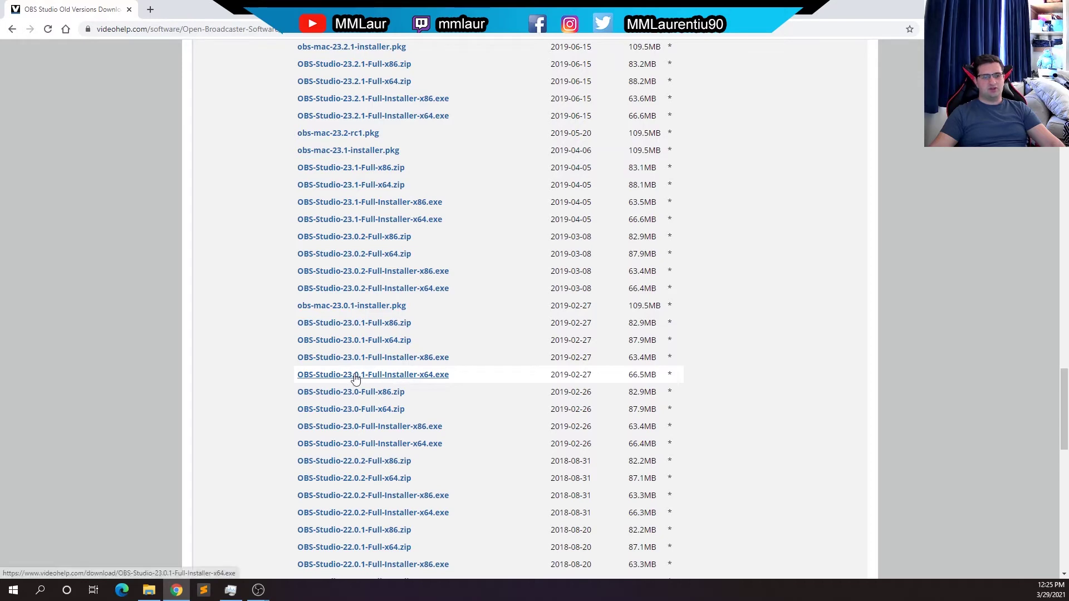
pyautogui.scroll(1, 374, 242)
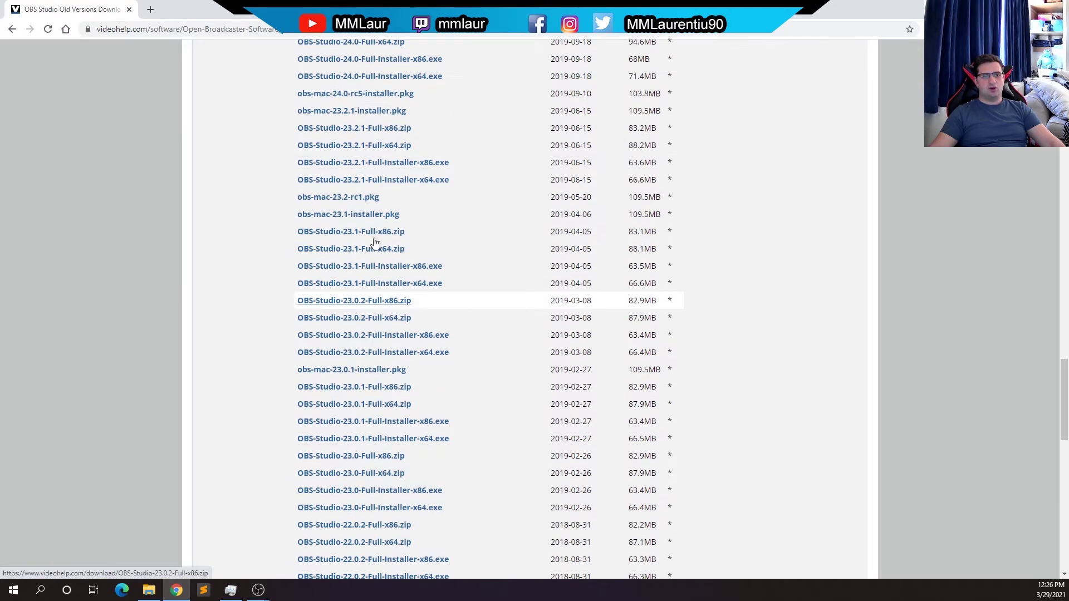
pyautogui.scroll(2, 375, 242)
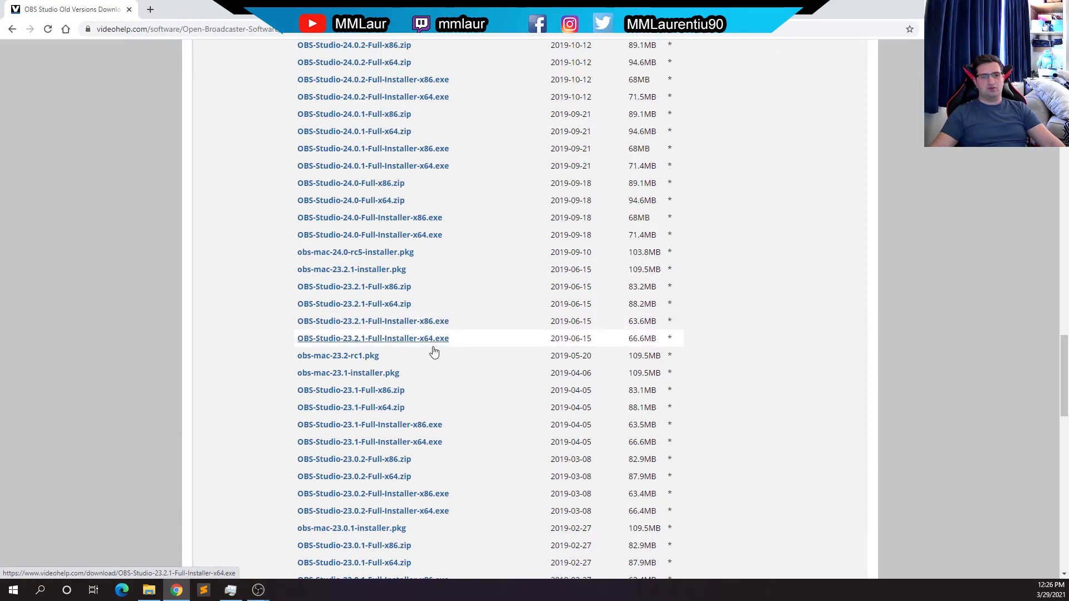
pyautogui.scroll(-1, 480, 464)
pyautogui.scroll(-2, 480, 464)
pyautogui.scroll(-2, 480, 463)
pyautogui.scroll(-1, 489, 465)
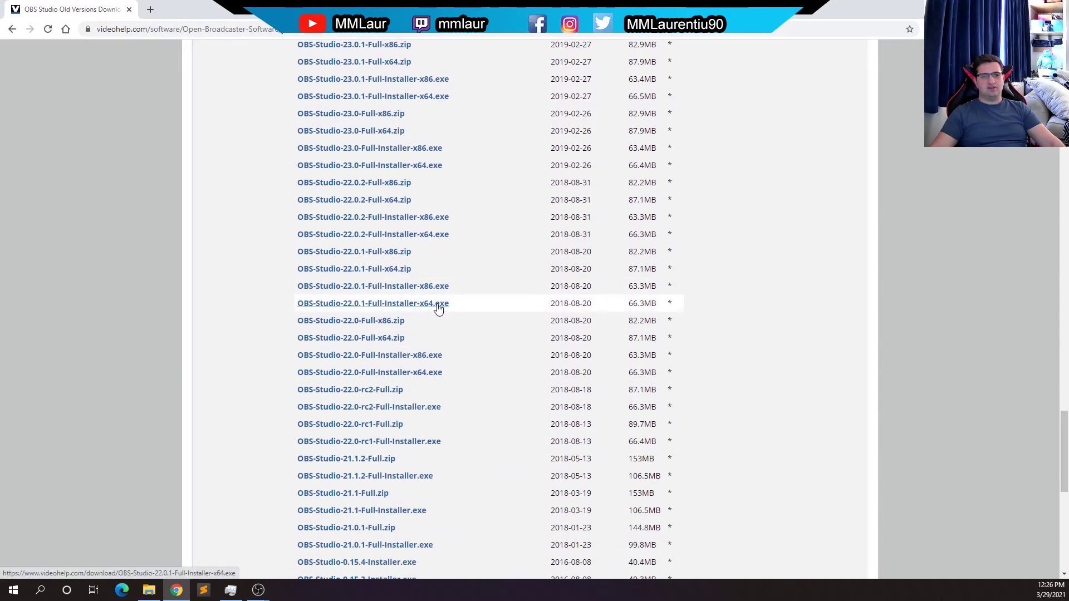
pyautogui.scroll(1, 395, 305)
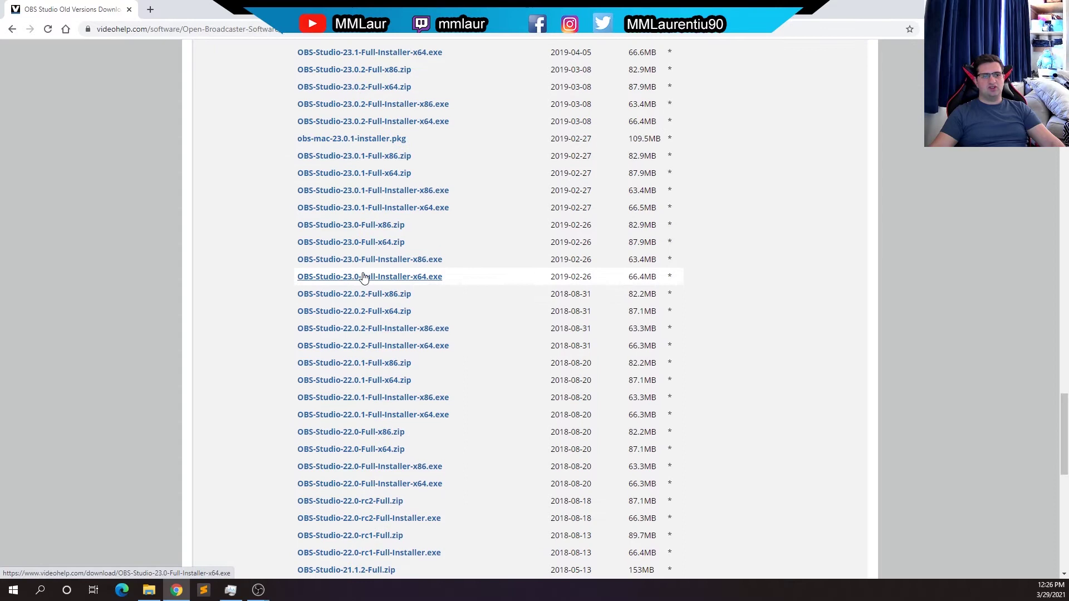
pyautogui.scroll(1, 363, 273)
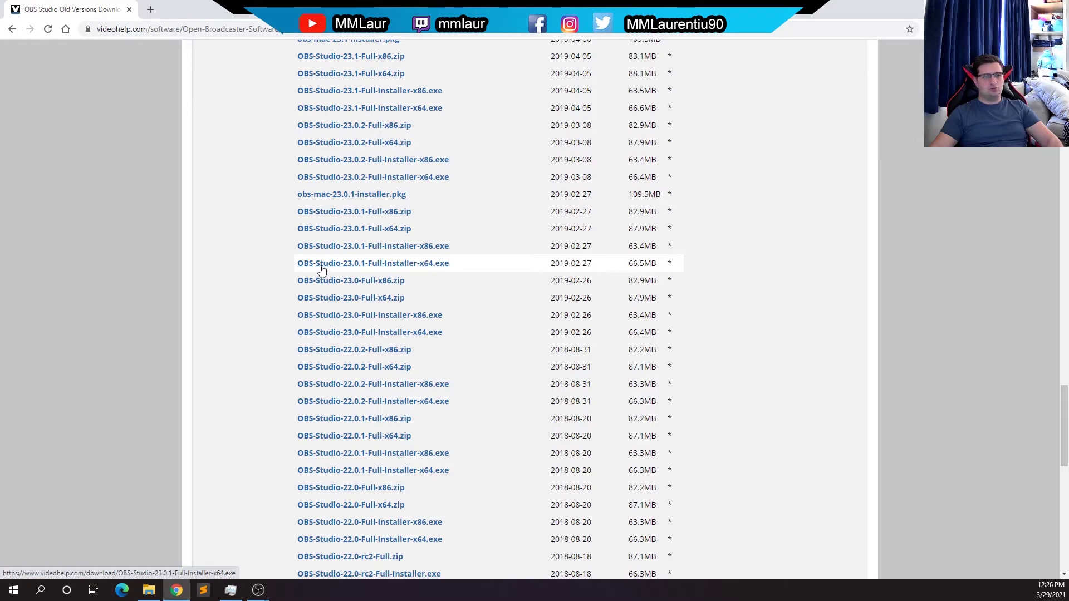
pyautogui.moveTo(257, 590)
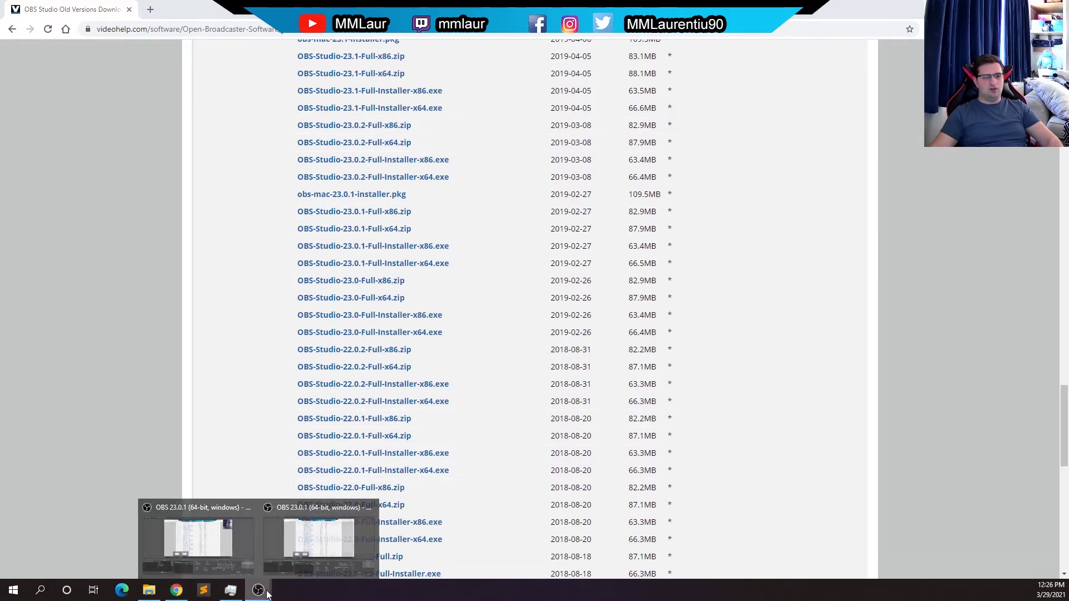
# Bring OBS Studio forward and show the Stream page of its settings.
pyautogui.click(301, 548)
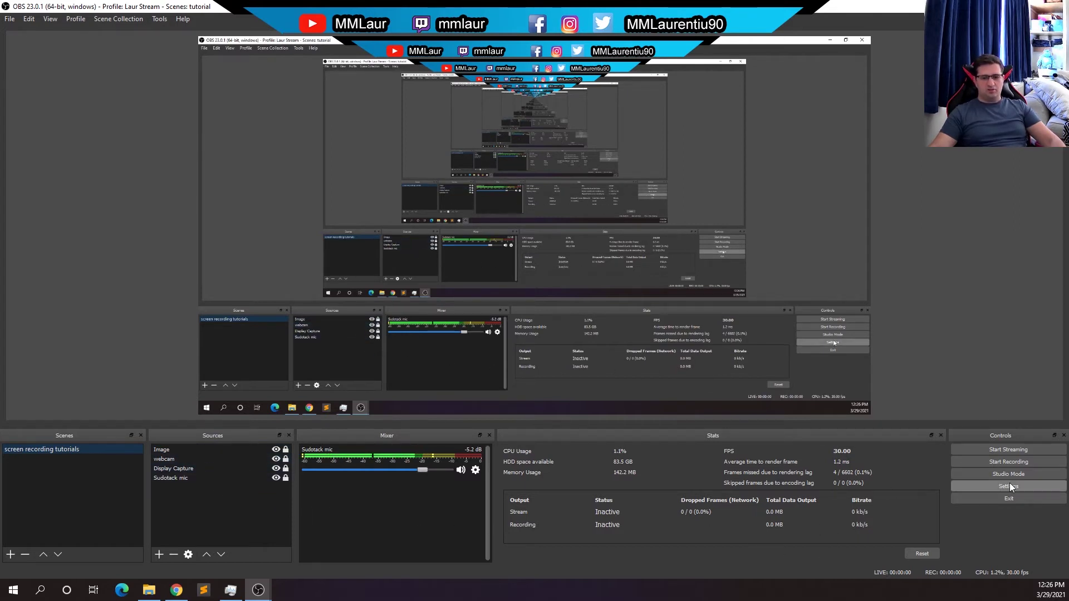
pyautogui.click(992, 486)
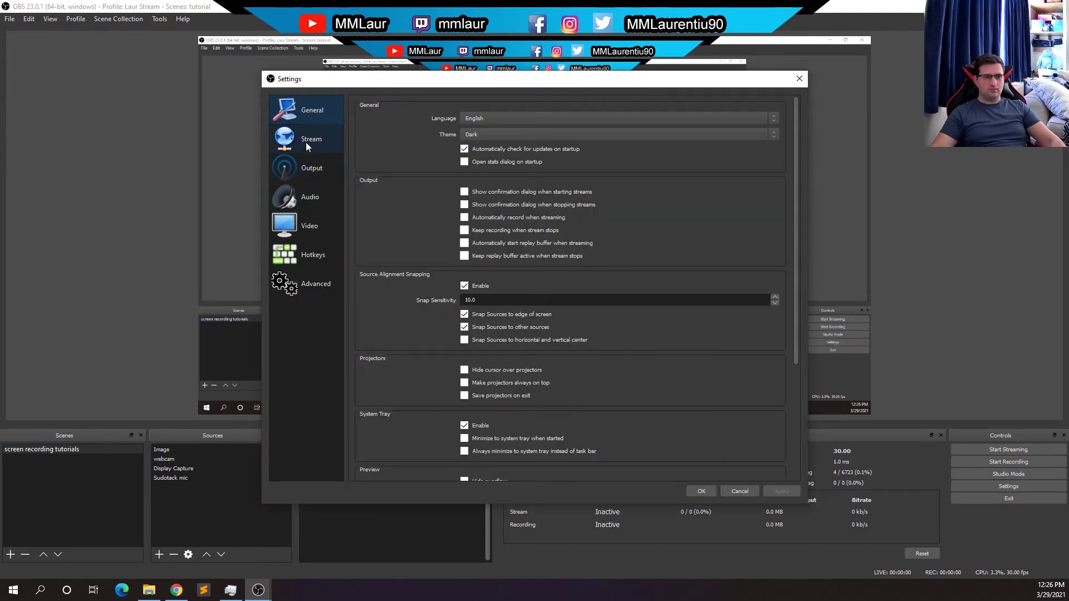
pyautogui.click(306, 141)
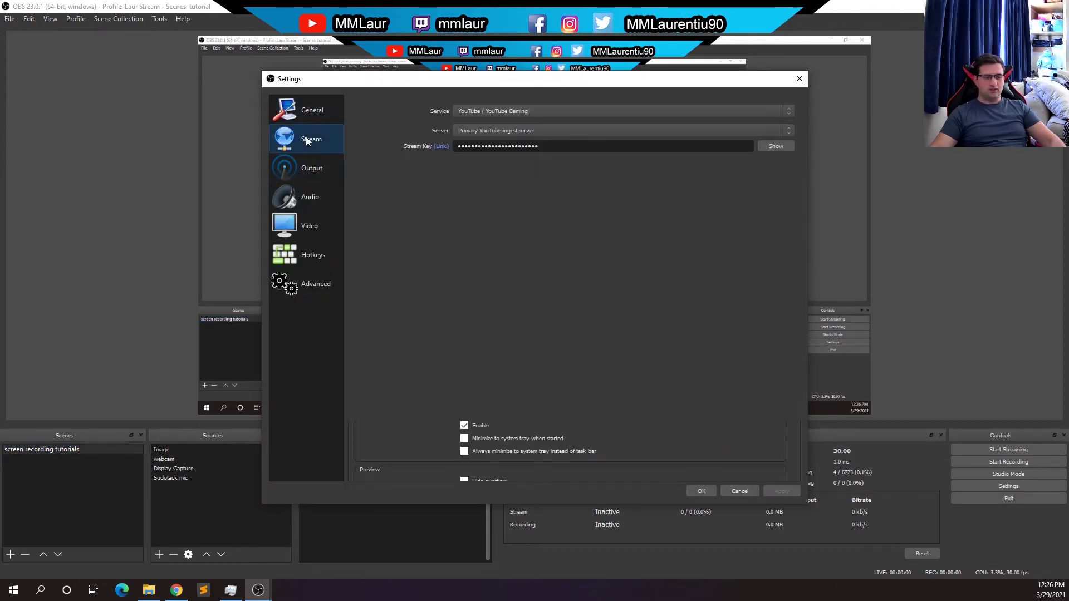
# Confirm YouTube / YouTube Gaming as the service and check the existing stream key.
pyautogui.click(504, 109)
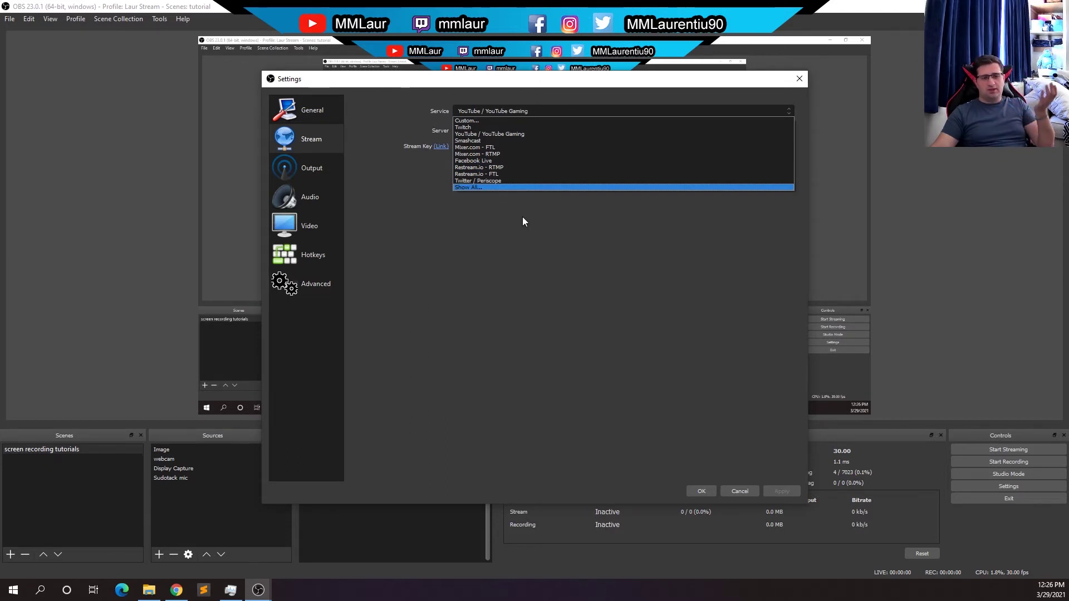
pyautogui.click(473, 236)
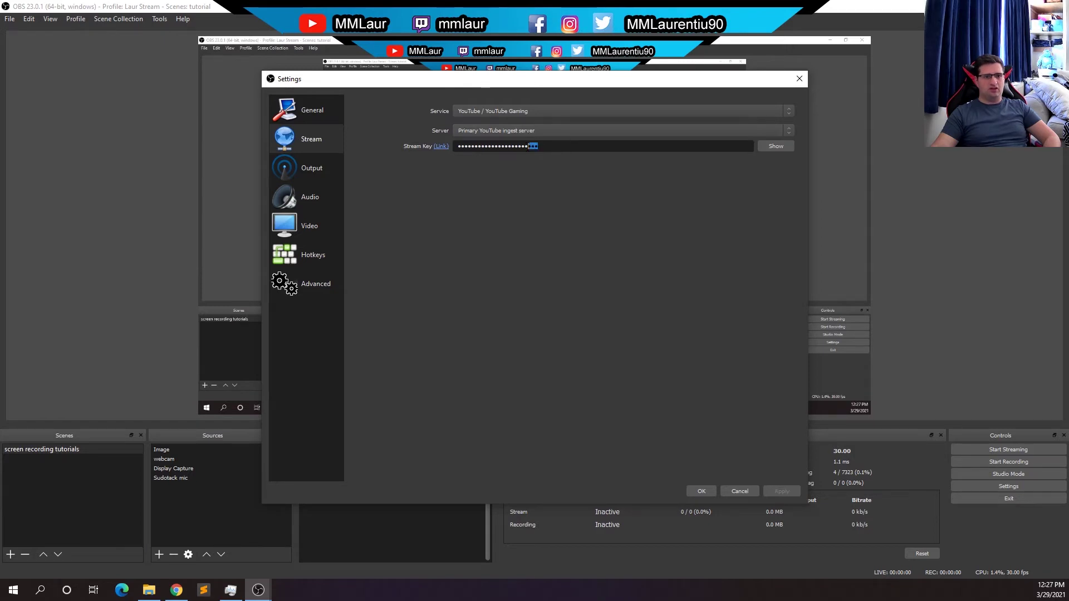
pyautogui.moveTo(527, 147); pyautogui.dragTo(454, 151)
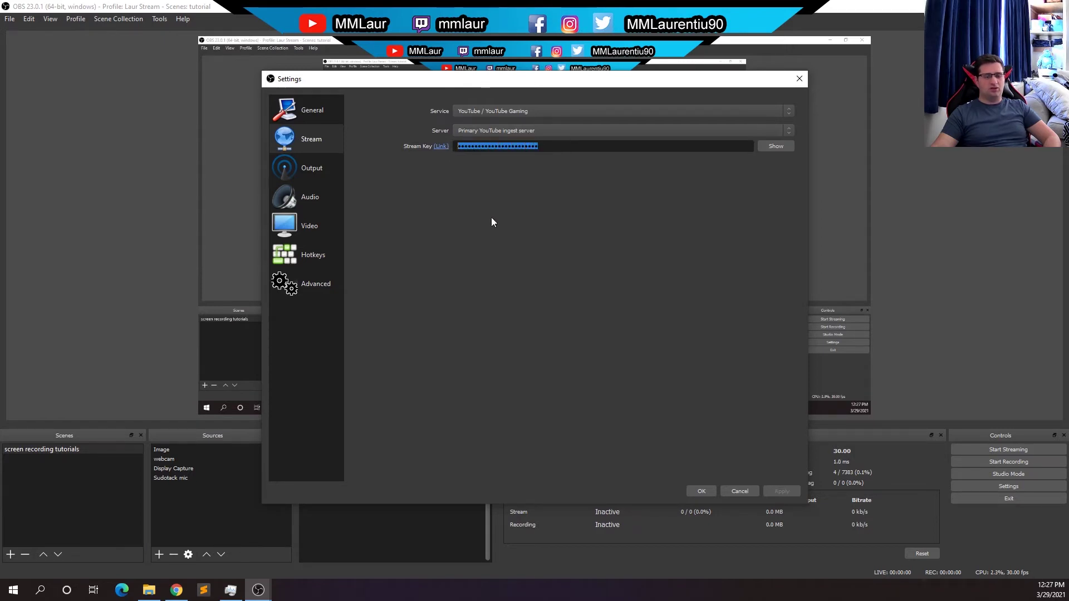
pyautogui.press('End')
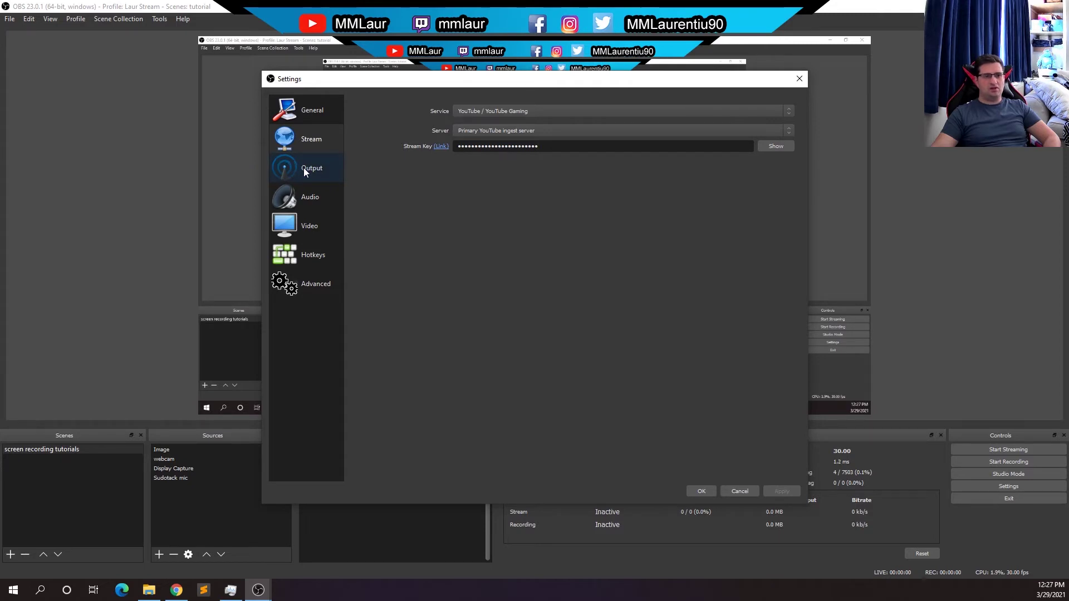
# On the Output page, switch to Simple mode to check the encoders, then return to Advanced.
pyautogui.click(303, 167)
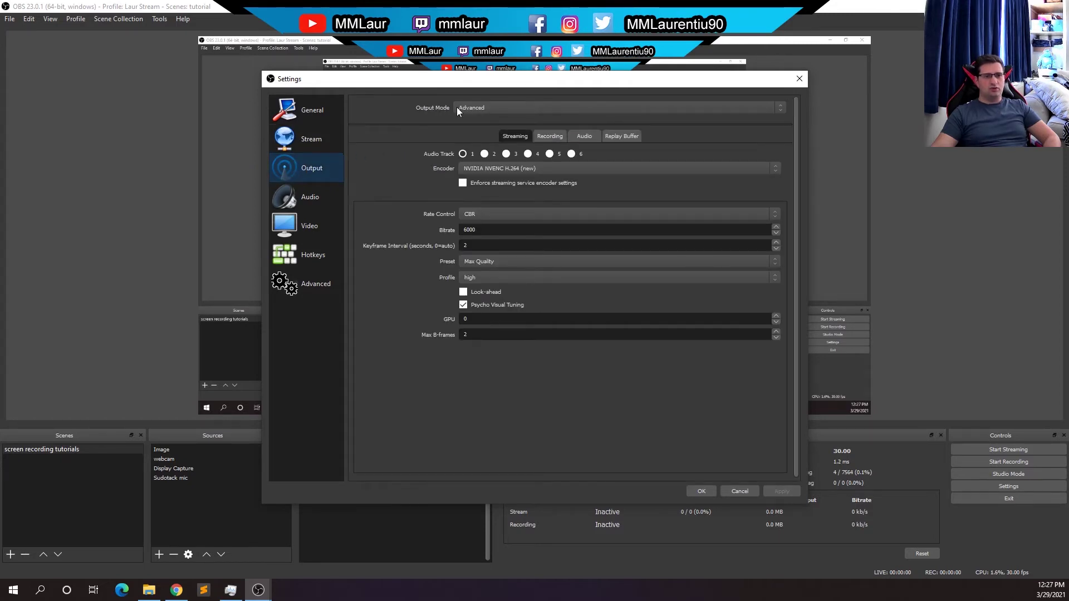
pyautogui.click(482, 108)
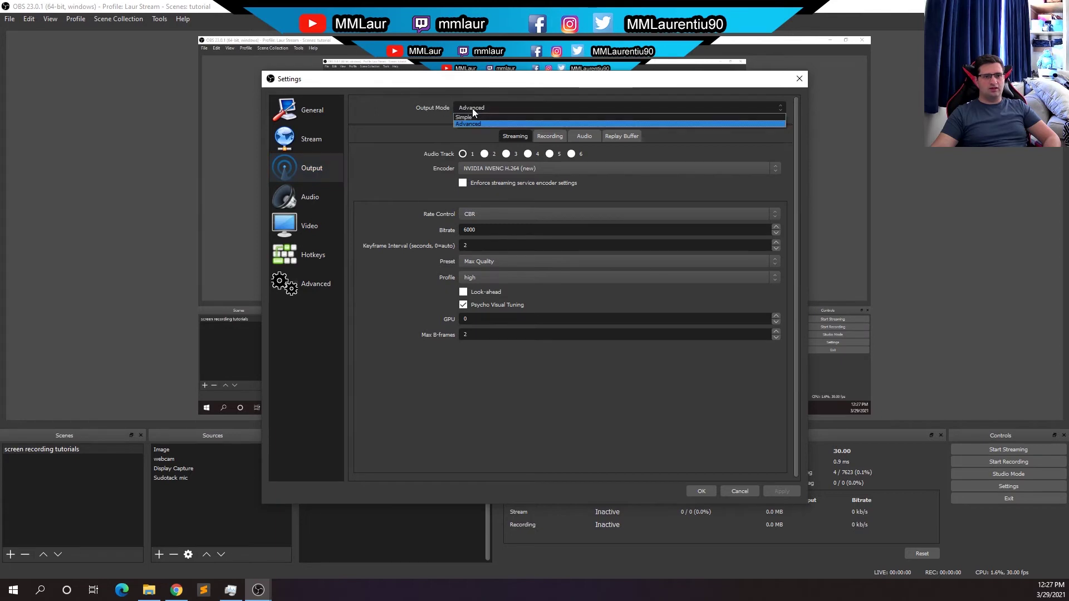
pyautogui.click(466, 118)
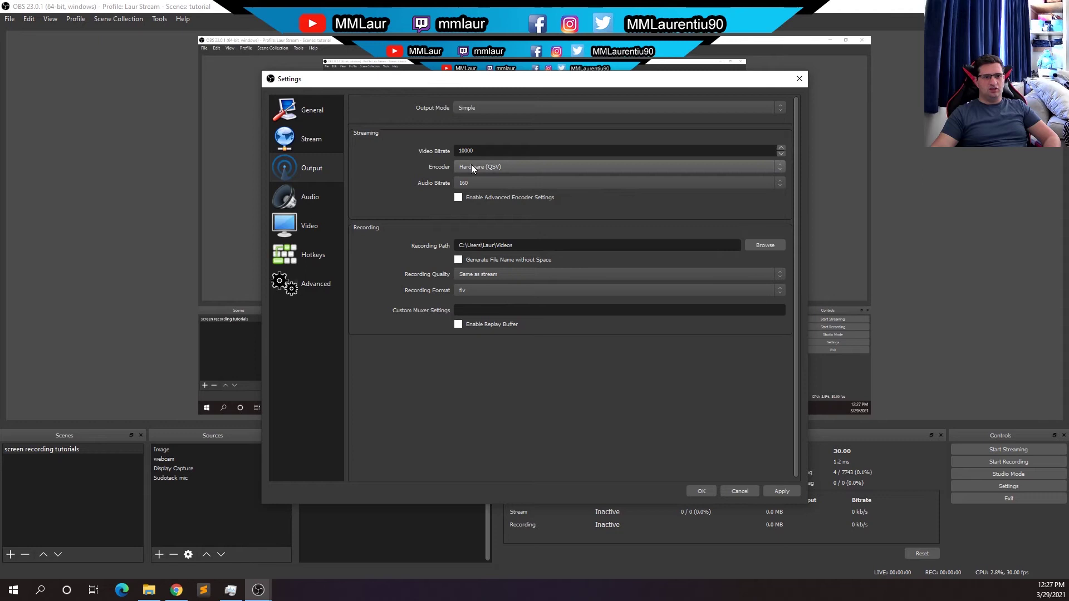
pyautogui.click(509, 166)
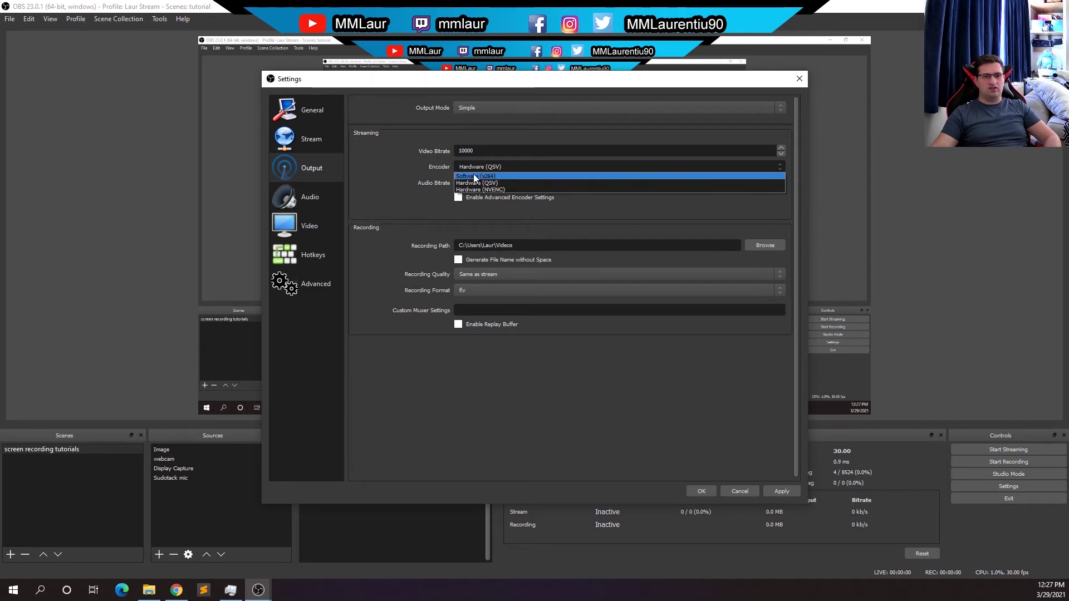
pyautogui.click(414, 165)
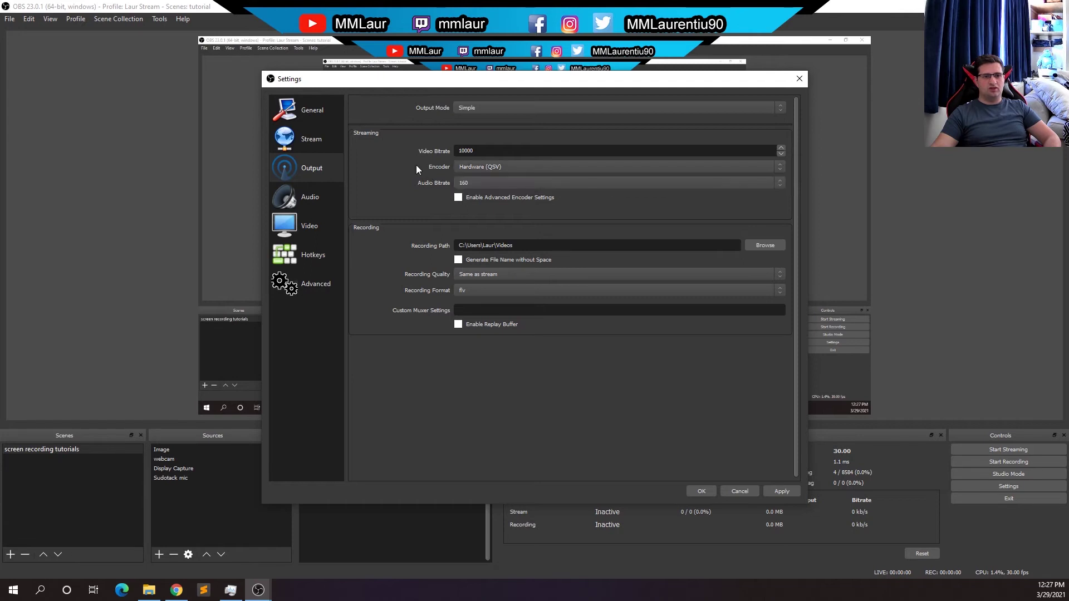
pyautogui.click(472, 109)
pyautogui.click(476, 125)
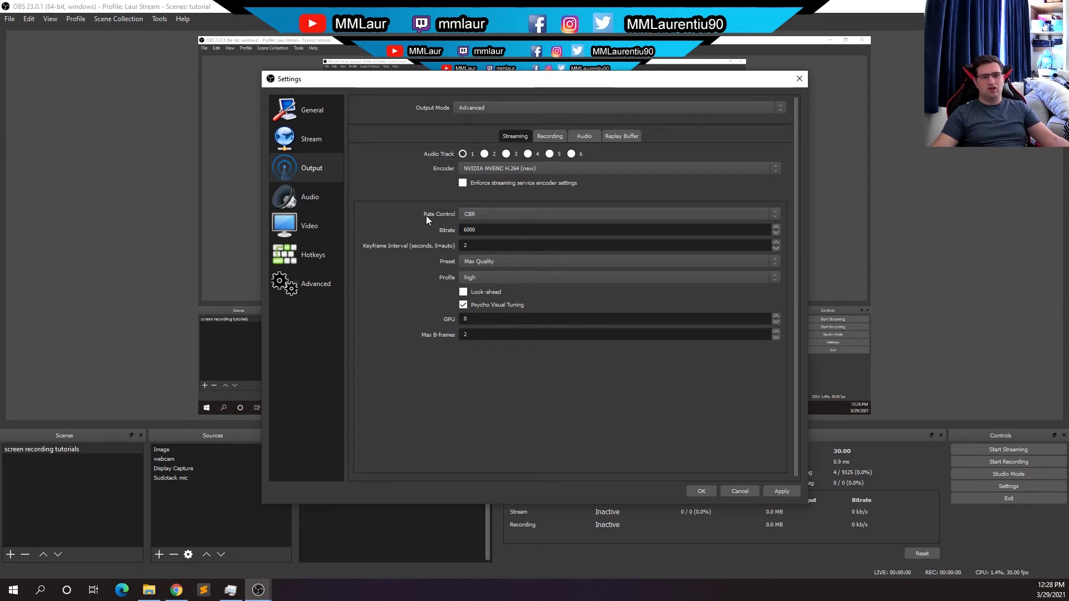
# Keep CBR rate control and select the bitrate field to enter 6000.
pyautogui.click(499, 215)
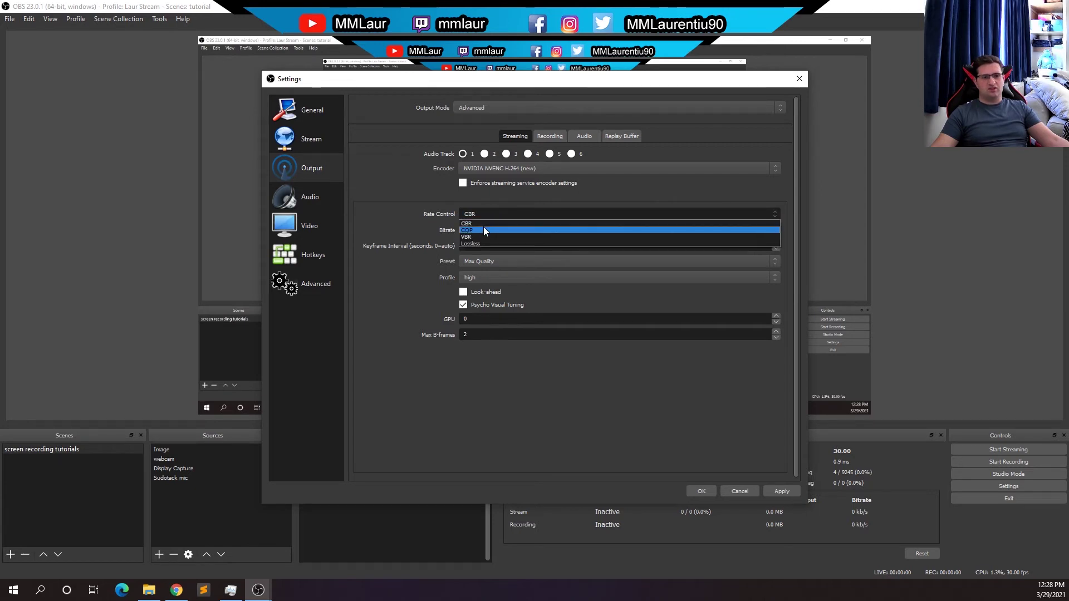
pyautogui.click(487, 212)
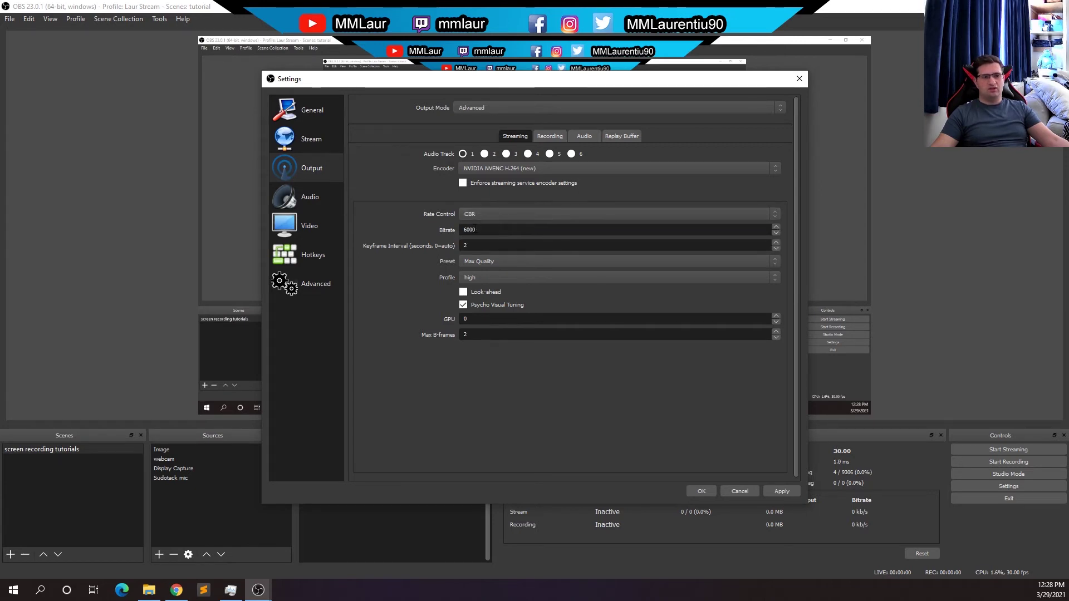
pyautogui.click(490, 229)
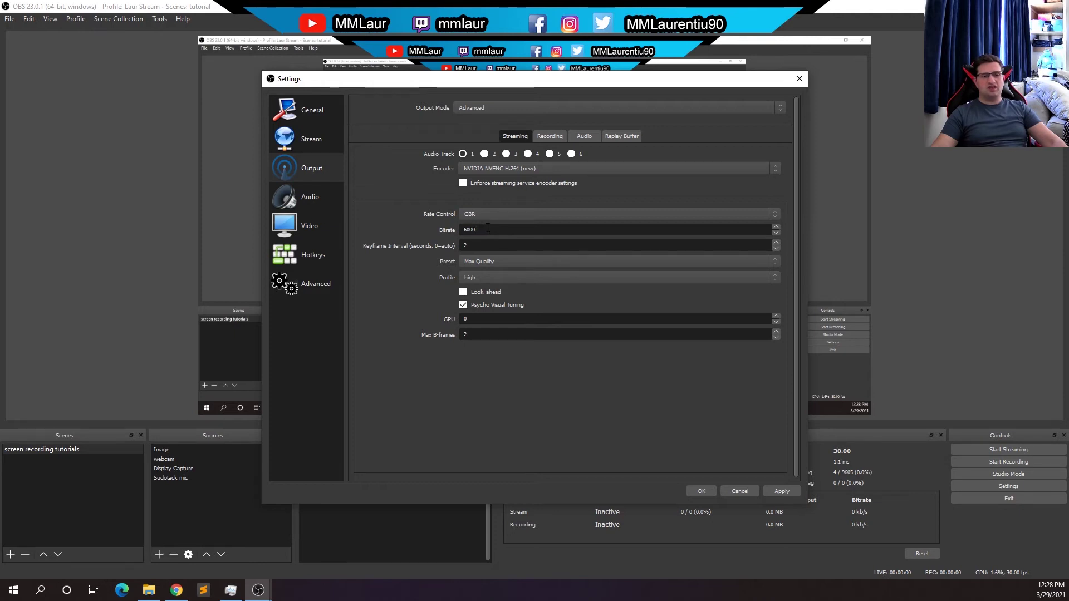
pyautogui.doubleClick(489, 229)
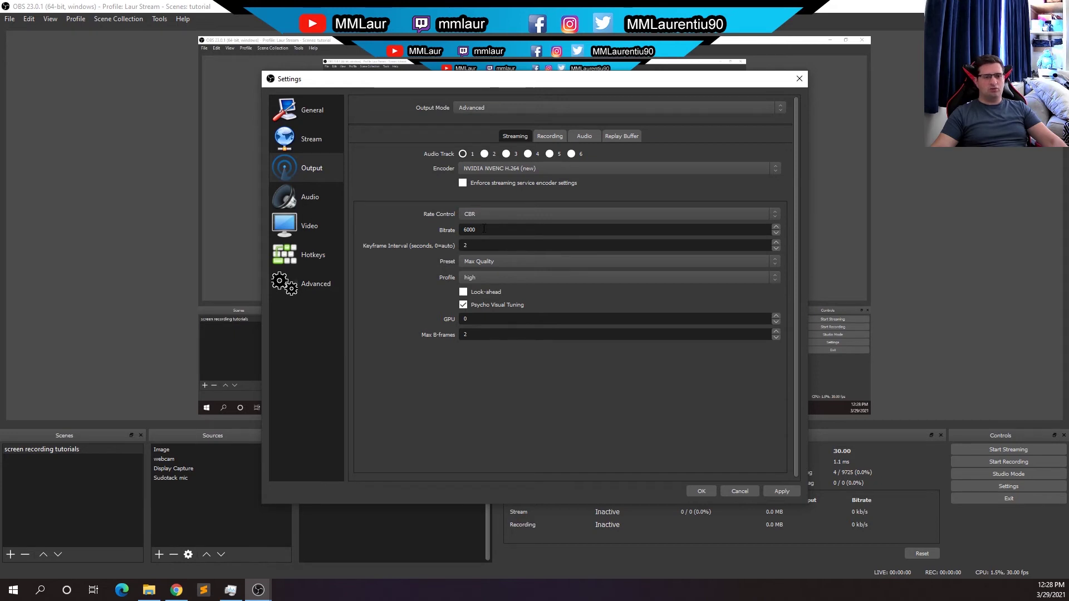
pyautogui.hotkey('ctrl', 'a')
pyautogui.write('6000')
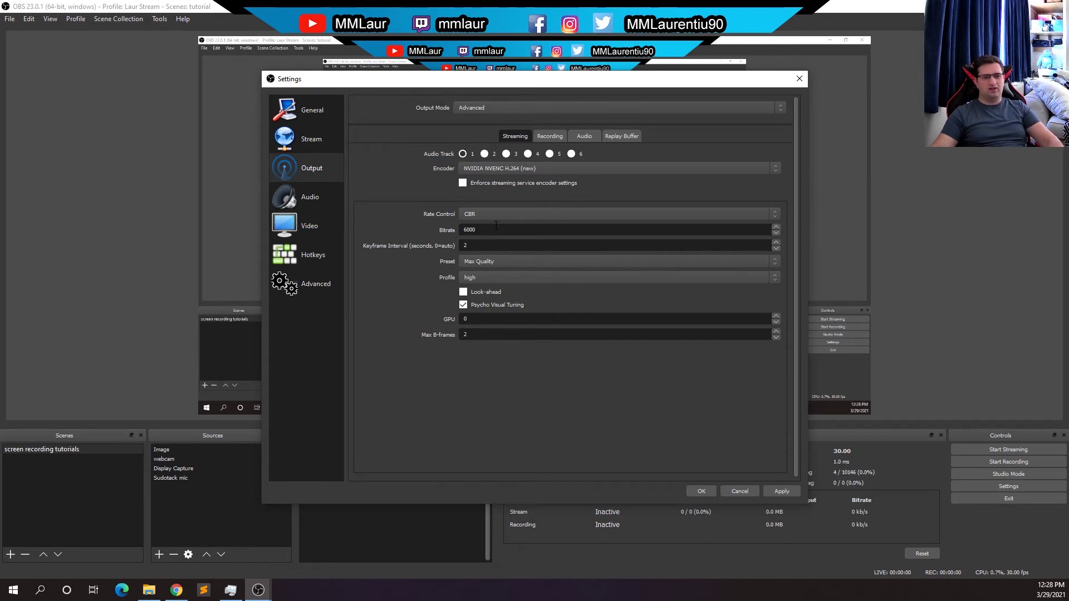
pyautogui.doubleClick(503, 229)
pyautogui.write('6000')
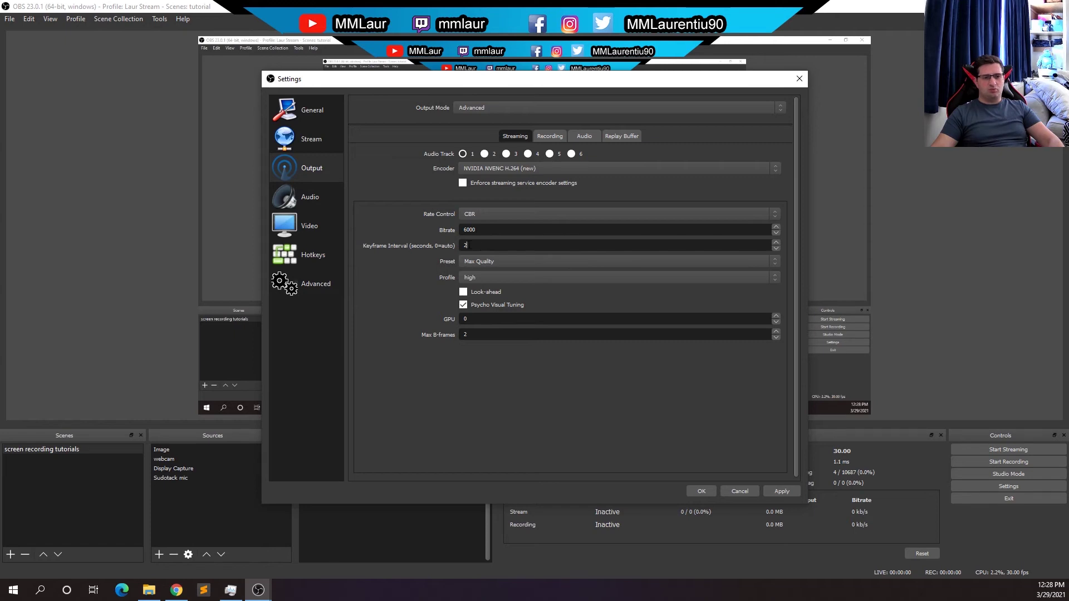
# Select the Keyframe Interval field to enter 2 seconds.
pyautogui.doubleClick(465, 245)
pyautogui.write('2')
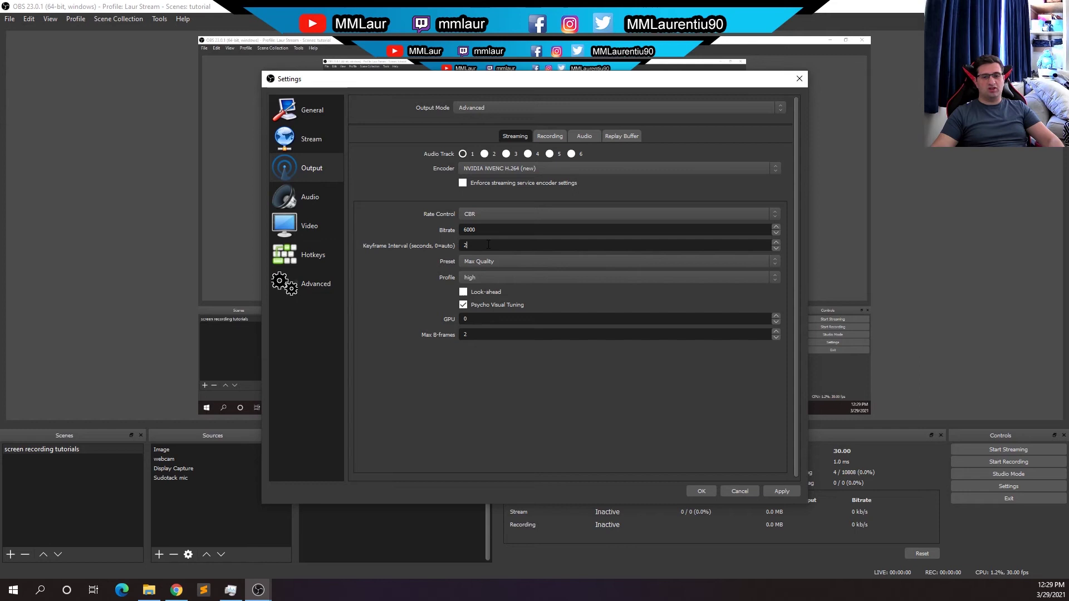
pyautogui.doubleClick(465, 245)
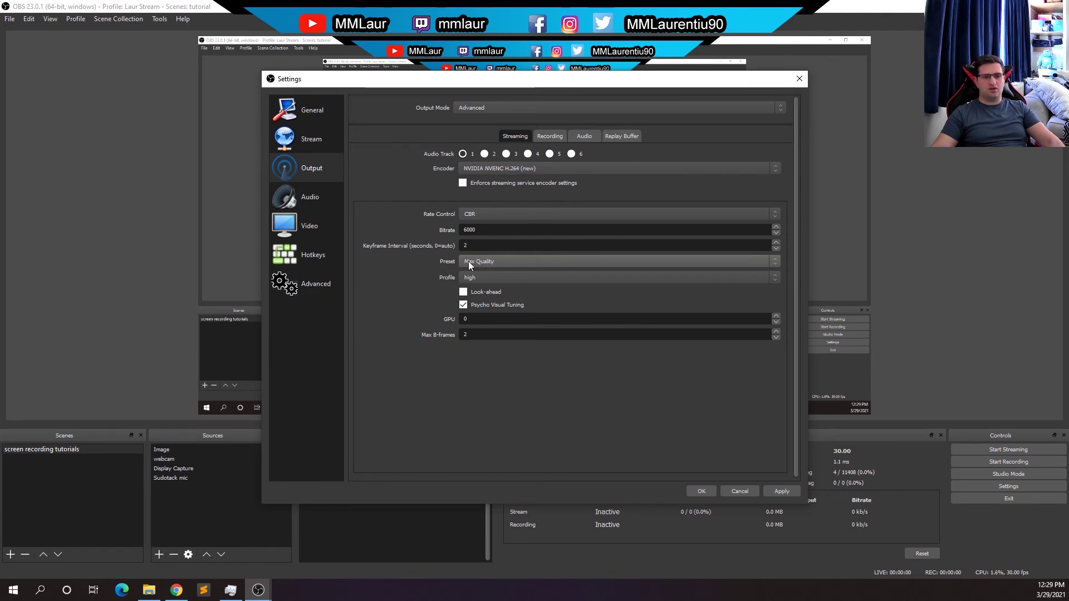
# Keep the encoder profile on high, GPU index 0 and Max B-frames 2.
pyautogui.click(479, 277)
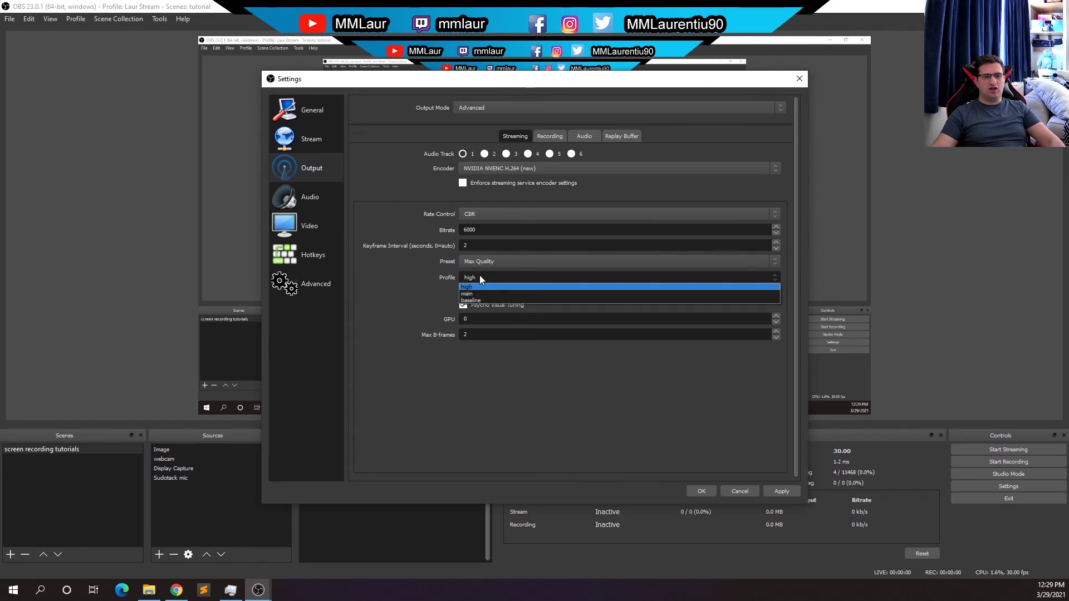
pyautogui.click(480, 276)
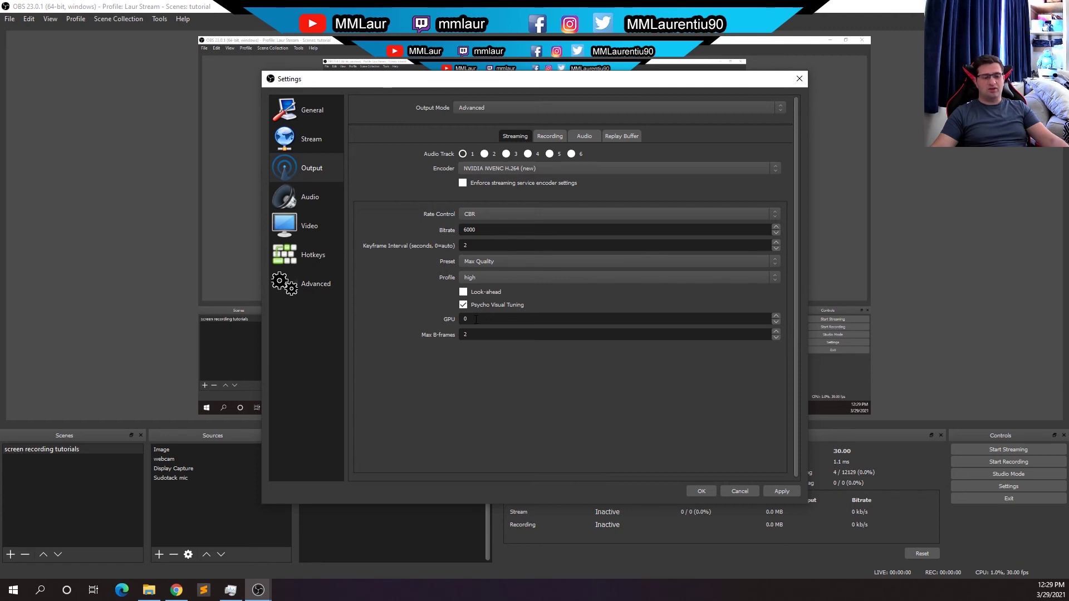
pyautogui.doubleClick(464, 319)
pyautogui.write('0')
pyautogui.doubleClick(473, 317)
pyautogui.doubleClick(472, 319)
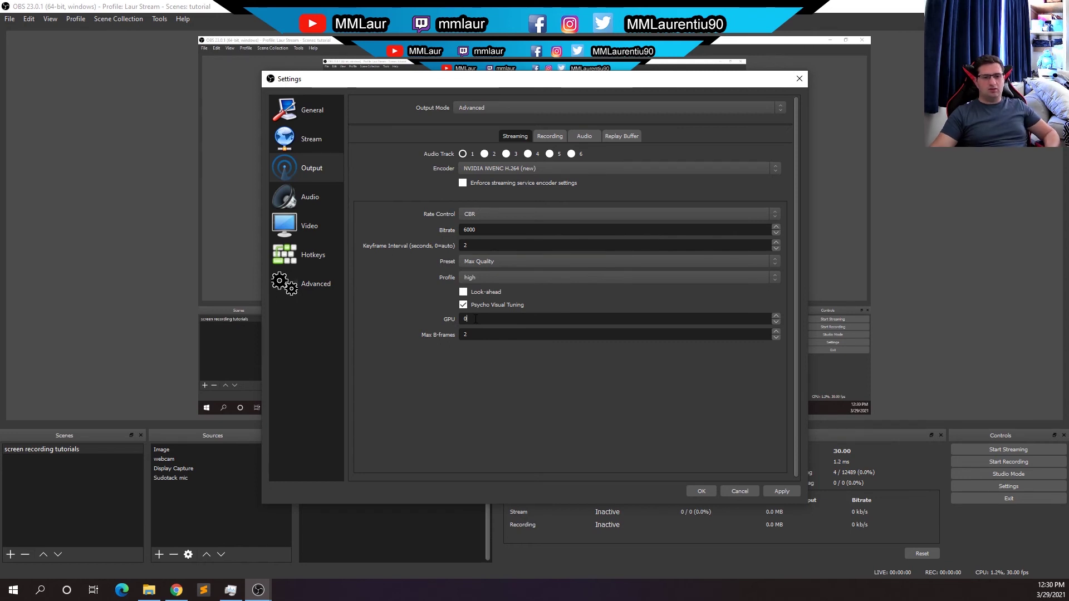
pyautogui.doubleClick(473, 334)
# On the Video page, set the canvas and output resolutions to 1280x720.
pyautogui.click(317, 227)
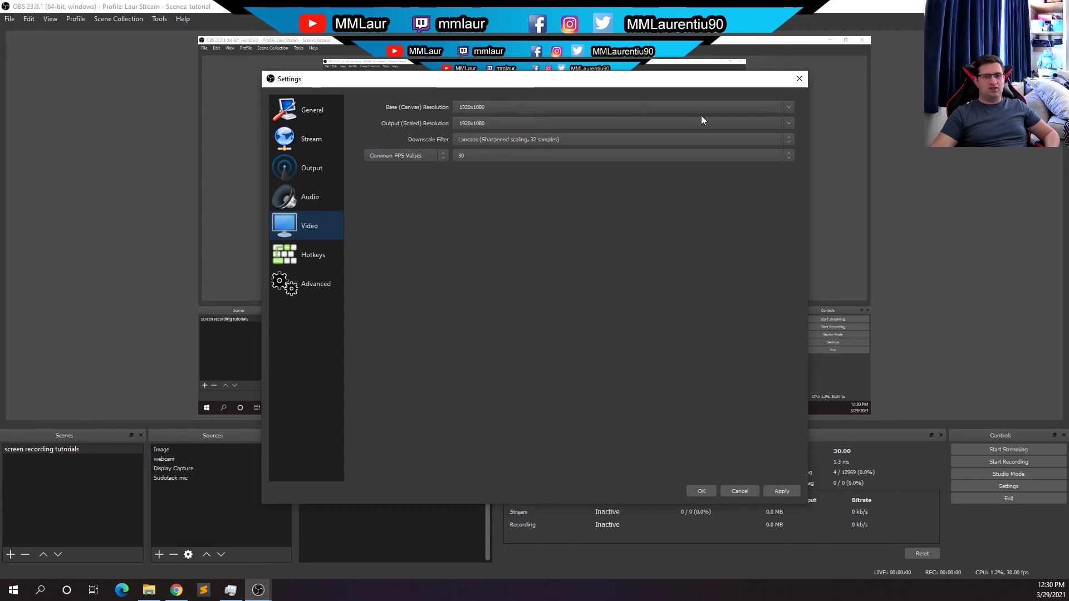
pyautogui.click(790, 107)
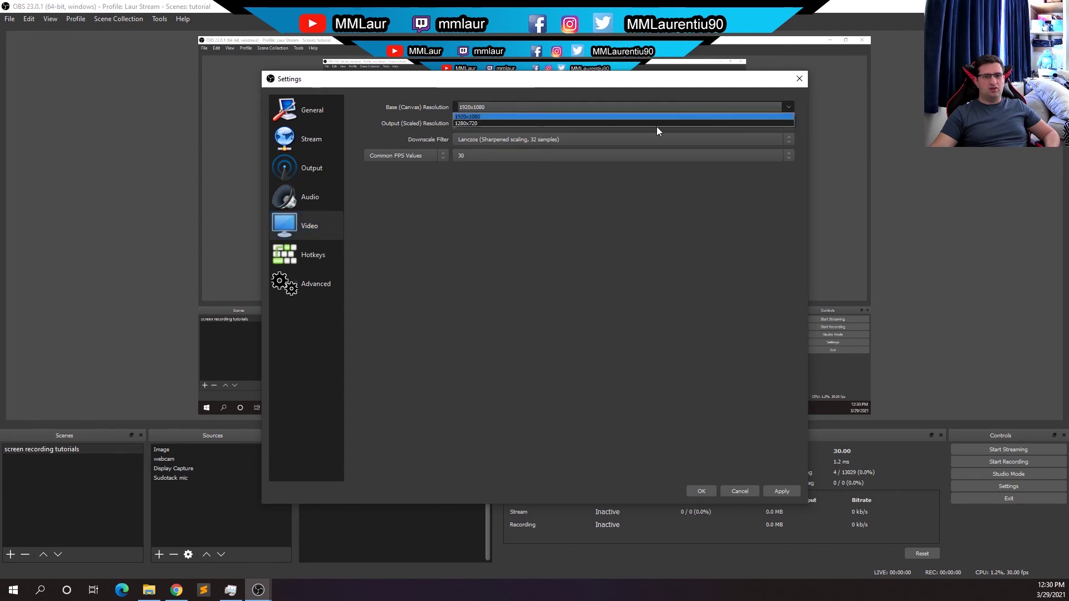
pyautogui.click(460, 122)
pyautogui.click(790, 123)
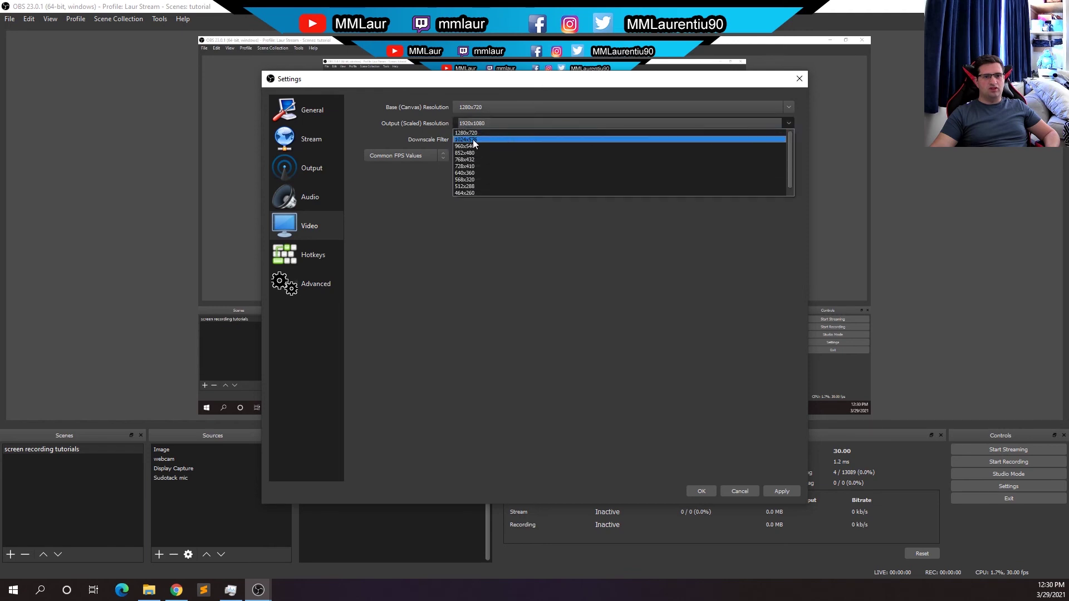
pyautogui.click(468, 133)
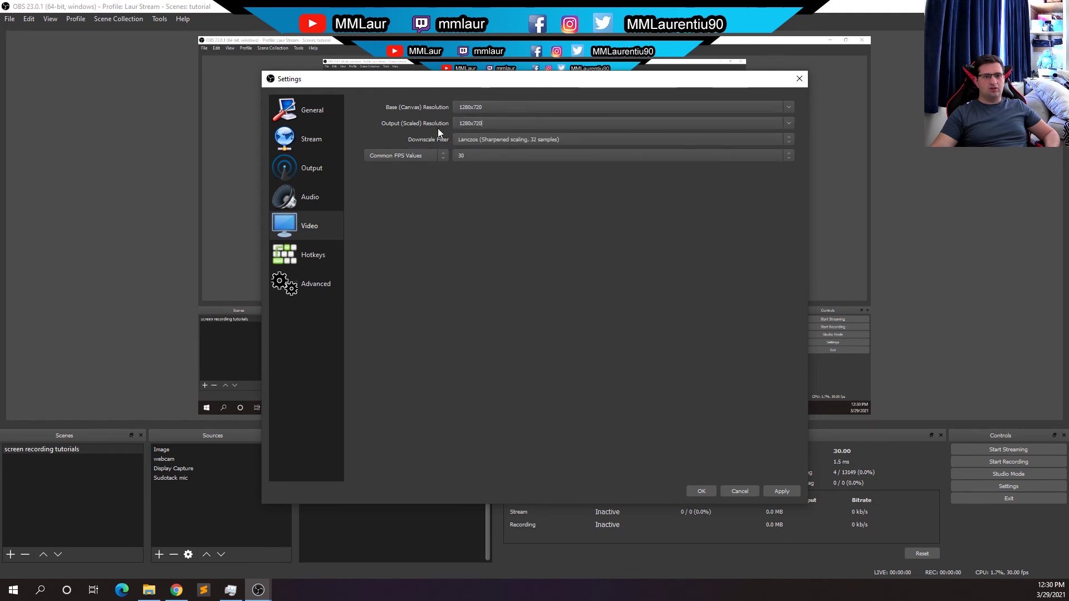
# Fix the canvas resolution after a brief switch to 1920x1080, keeping output at 1280x720.
pyautogui.click(792, 106)
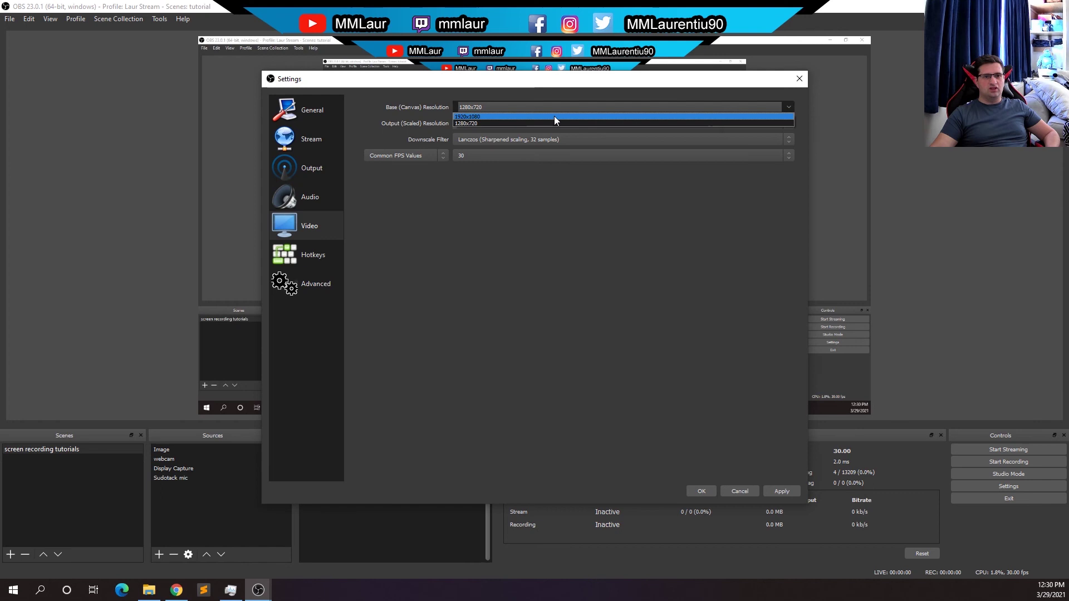
pyautogui.click(517, 115)
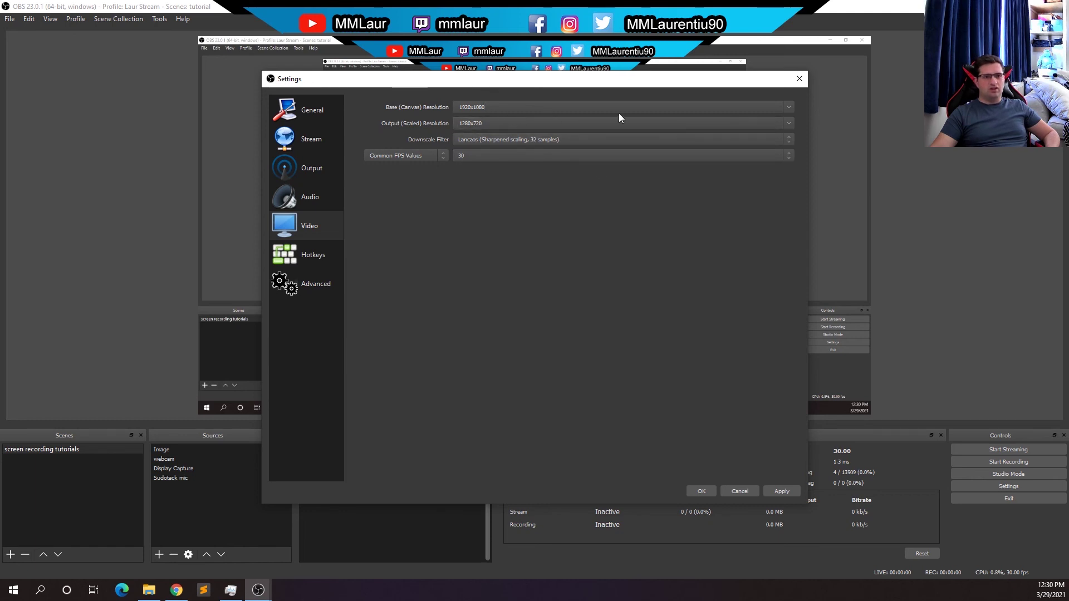
pyautogui.click(764, 123)
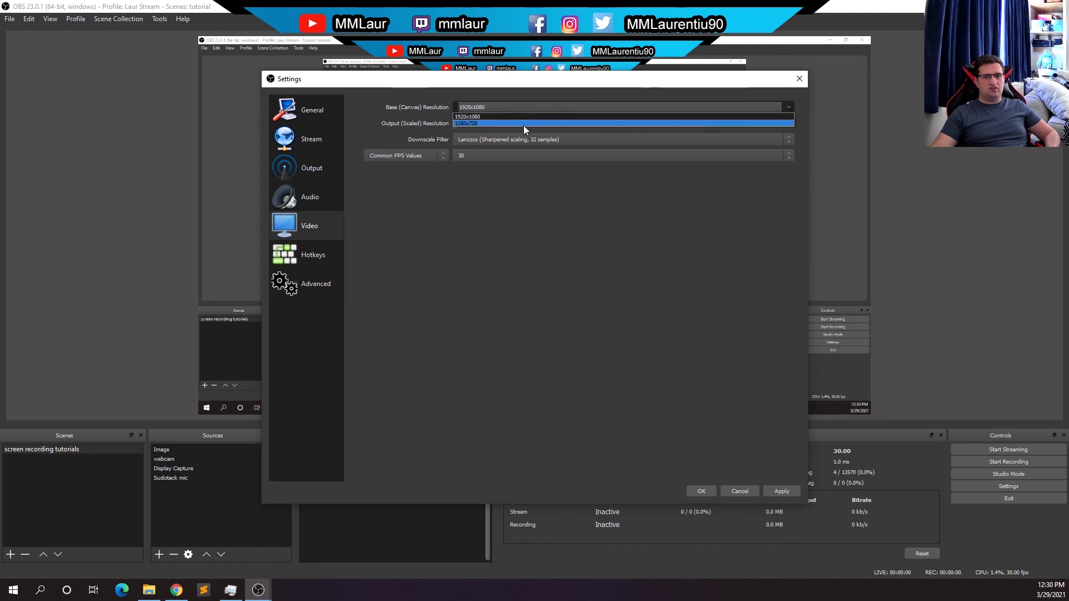
pyautogui.click(523, 124)
pyautogui.tripleClick(478, 107)
pyautogui.write('1280x720')
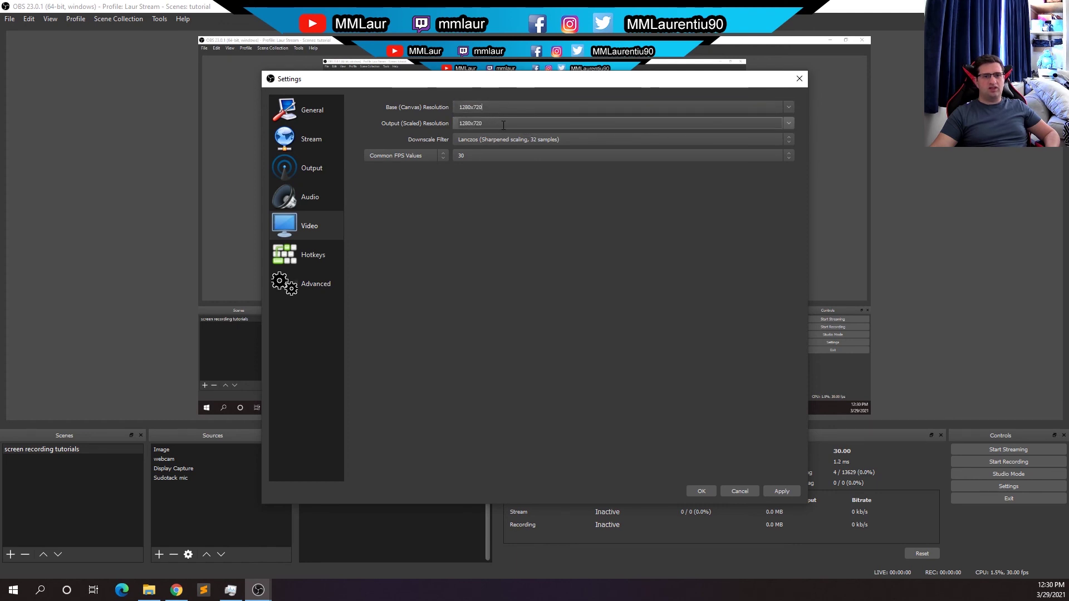
pyautogui.click(483, 156)
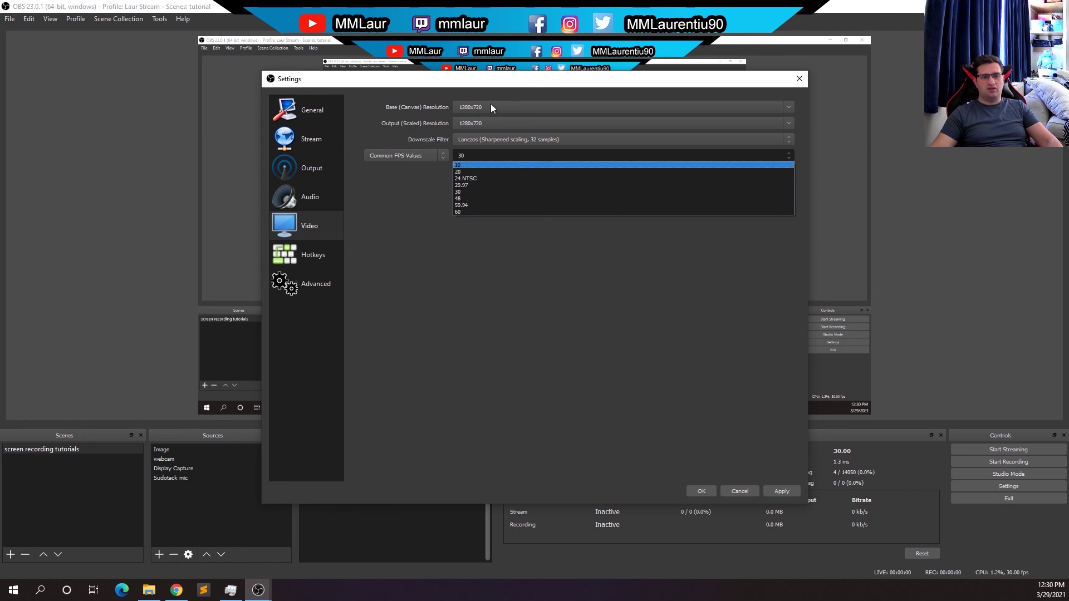
# Choose 60 from the Common FPS Values list.
pyautogui.click(464, 209)
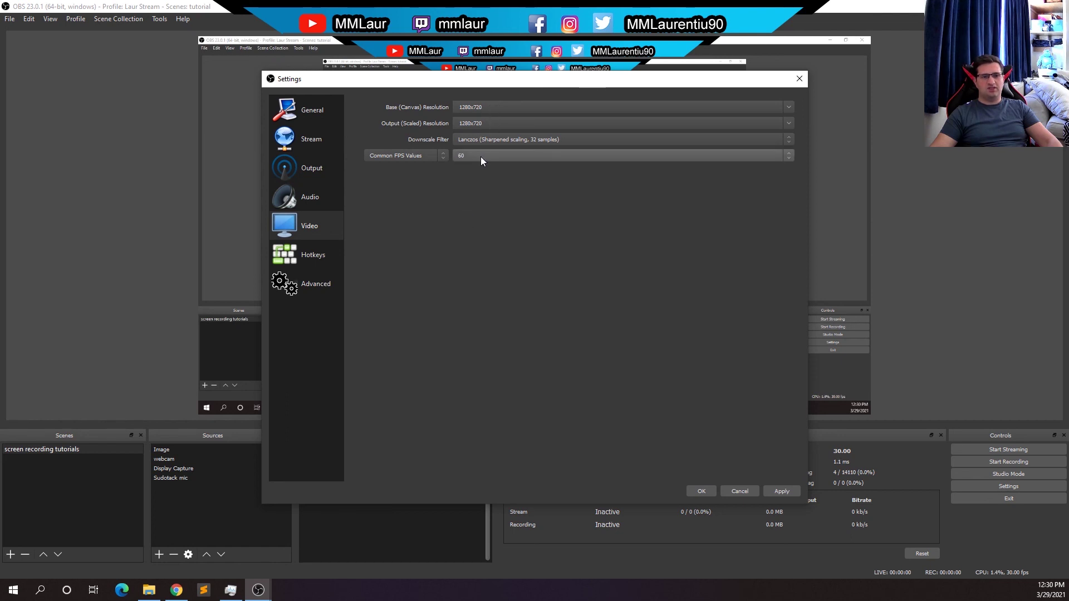
# Return to the Output page to review NVENC H.264, CBR 6000 and 2s keyframes.
pyautogui.click(308, 170)
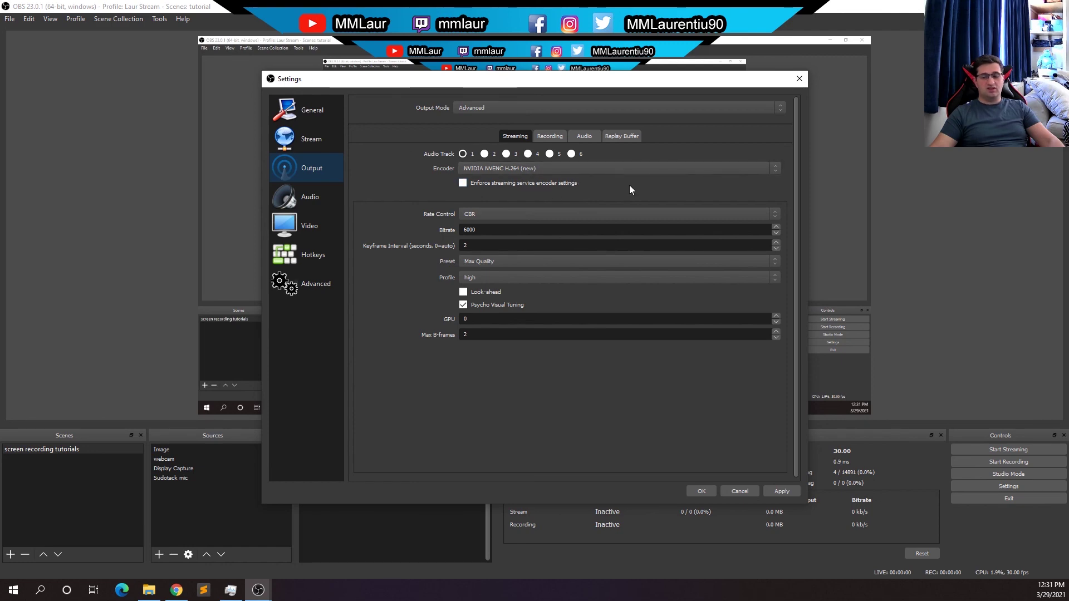
# Confirm the settings with OK and return to the main OBS window.
pyautogui.click(731, 489)
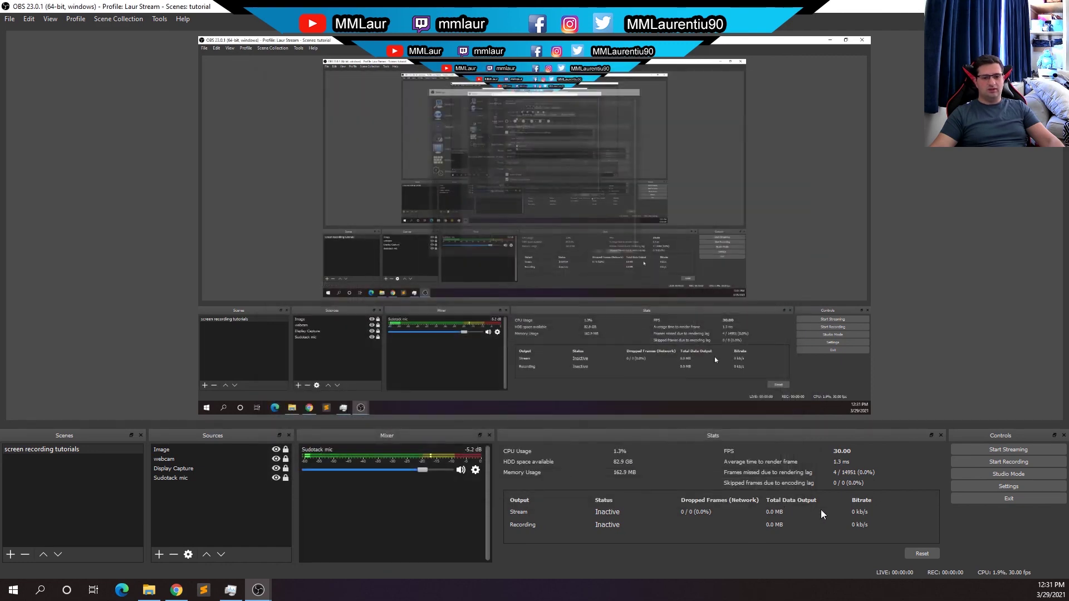